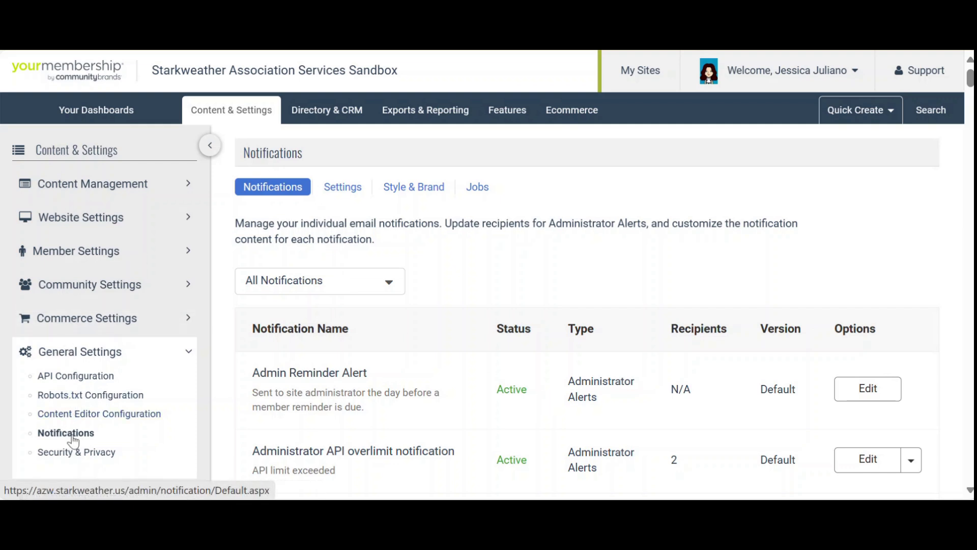
Open the notification Style & Brand settings and review the hero image and sample email preview.
{"action": "left_click", "coordinate": [415, 188]}
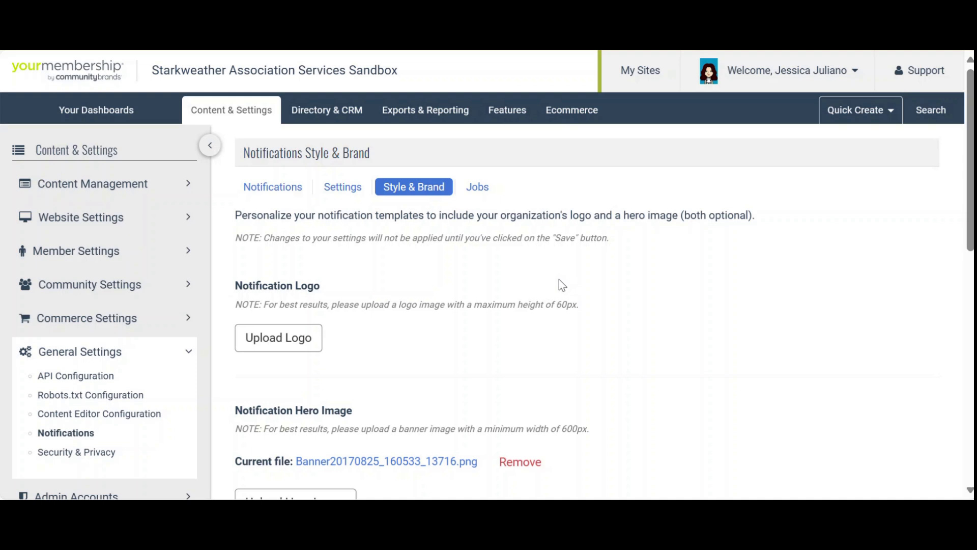
{"action": "left_click_drag", "start_coordinate": [972, 208], "coordinate": [972, 349]}
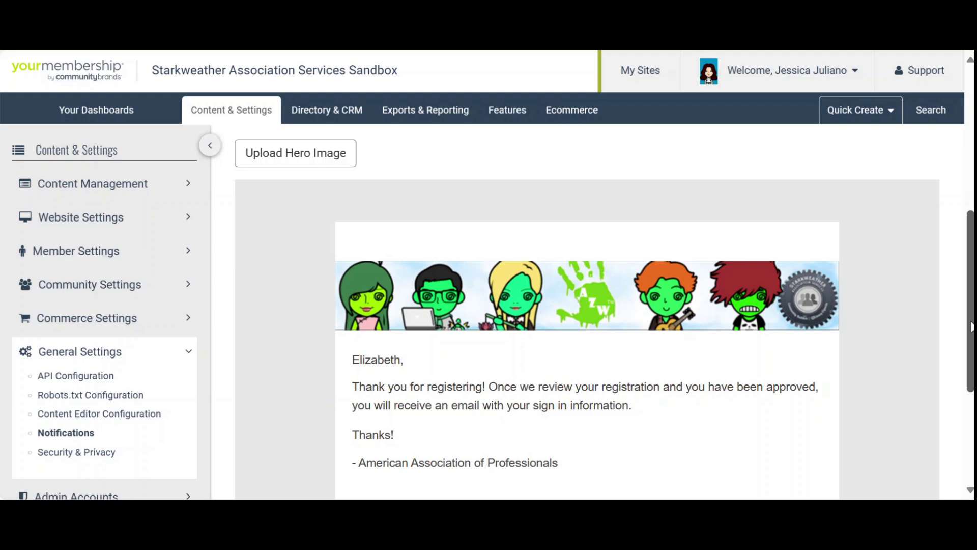
{"action": "scroll", "coordinate": [971, 328], "scroll_direction": "down", "scroll_amount": 1}
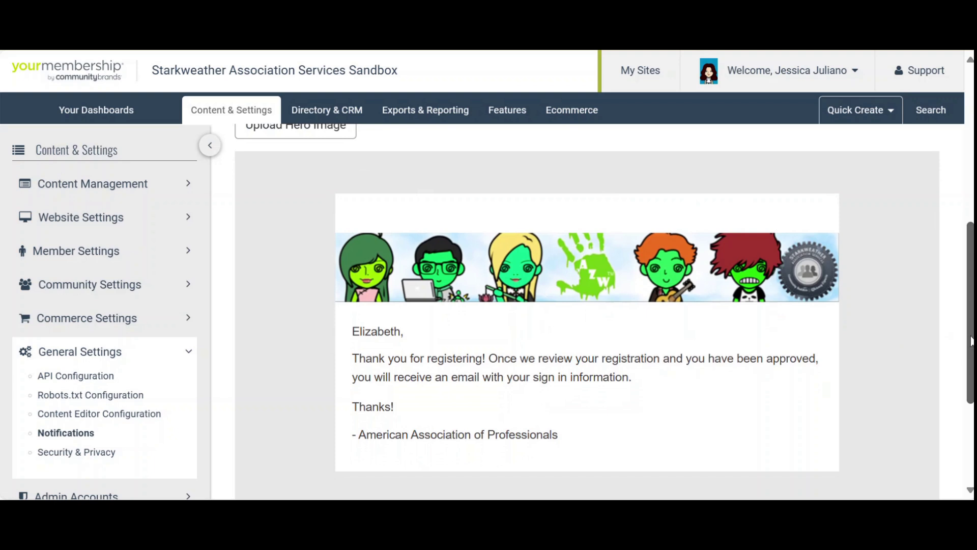
{"action": "scroll", "coordinate": [603, 306], "scroll_direction": "up", "scroll_amount": 3}
{"action": "scroll", "coordinate": [657, 289], "scroll_direction": "up", "scroll_amount": 2}
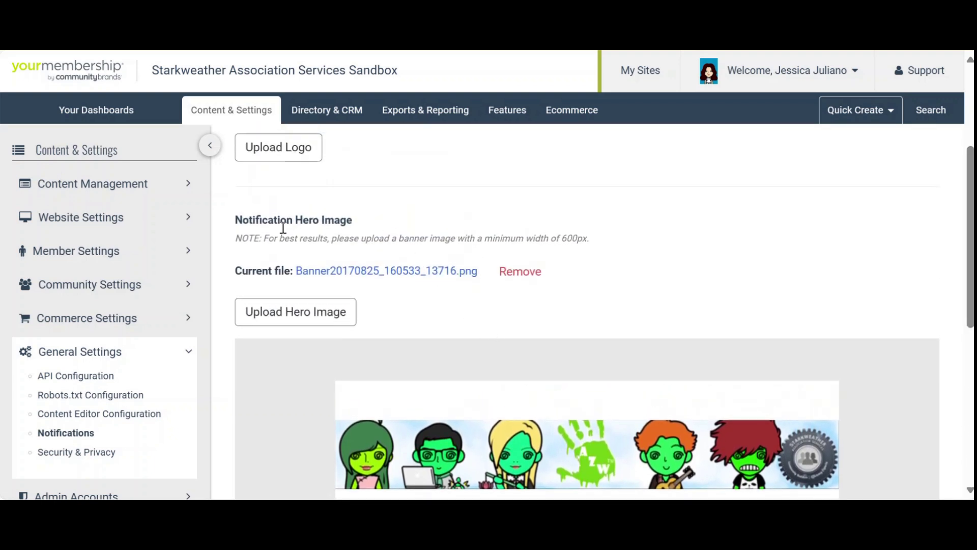
Upload the SAS logo image from the Desktop as the notification logo and check it in the email preview.
{"action": "scroll", "coordinate": [332, 283], "scroll_direction": "up", "scroll_amount": 2}
{"action": "left_click", "coordinate": [298, 237]}
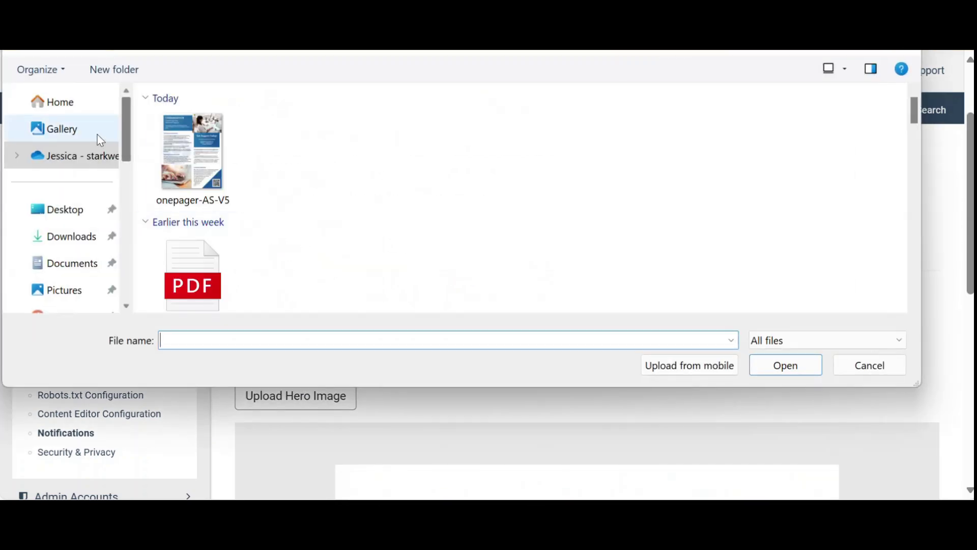
{"action": "left_click", "coordinate": [69, 216]}
{"action": "left_click", "coordinate": [459, 157]}
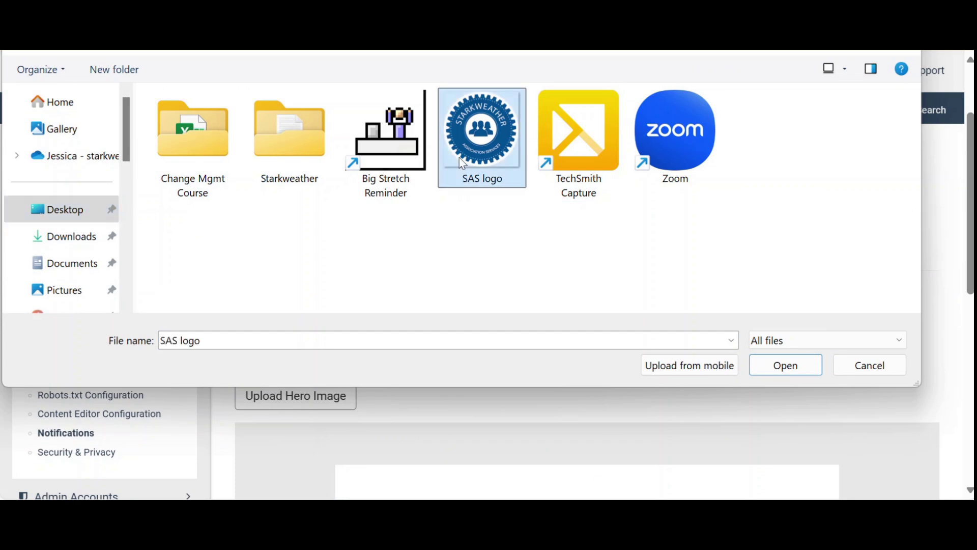
{"action": "left_click", "coordinate": [784, 364]}
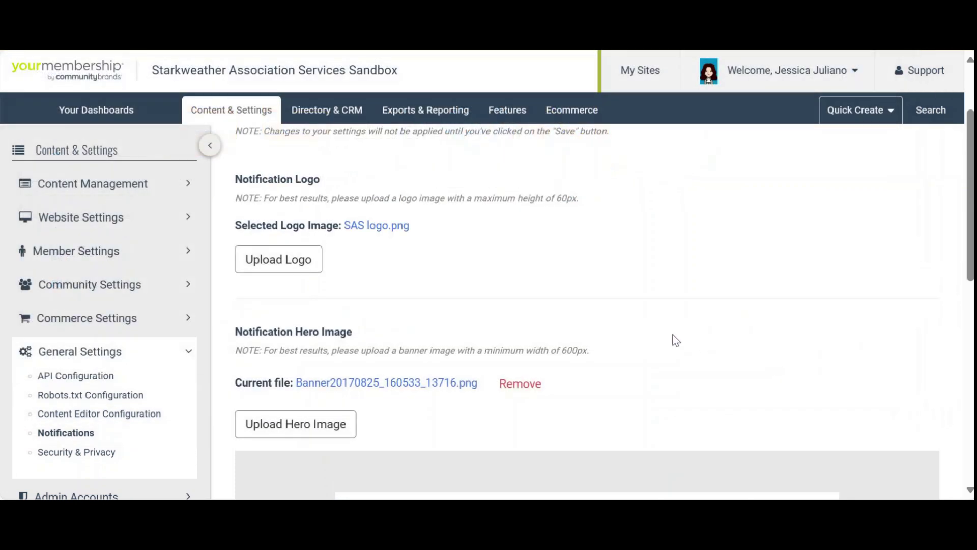
{"action": "scroll", "coordinate": [311, 210], "scroll_direction": "down", "scroll_amount": 3}
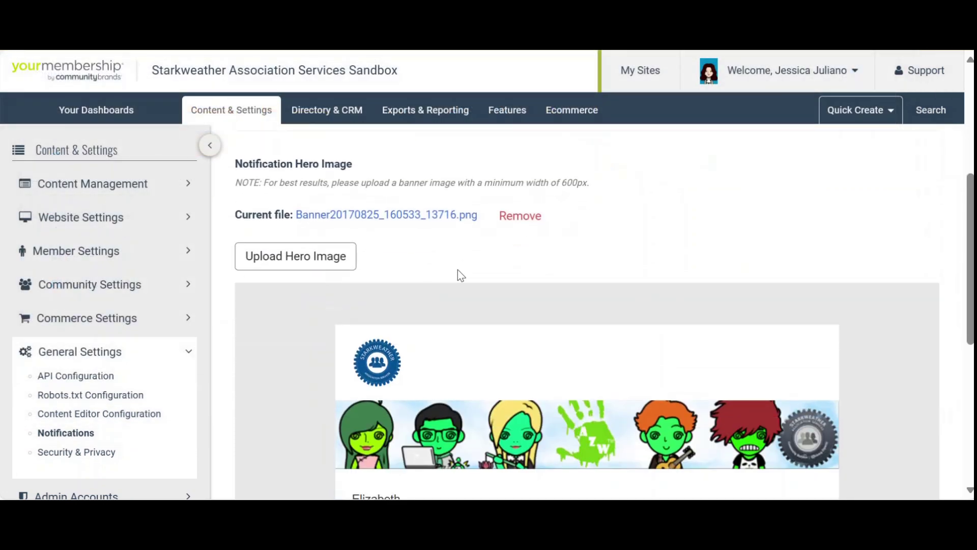
{"action": "scroll", "coordinate": [386, 322], "scroll_direction": "down", "scroll_amount": 2}
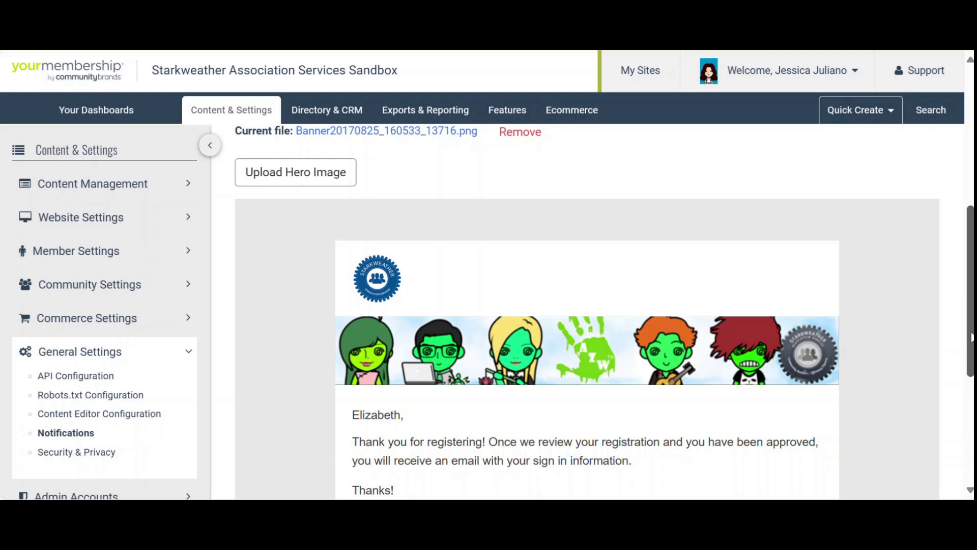
{"action": "left_click_drag", "start_coordinate": [972, 337], "coordinate": [972, 340]}
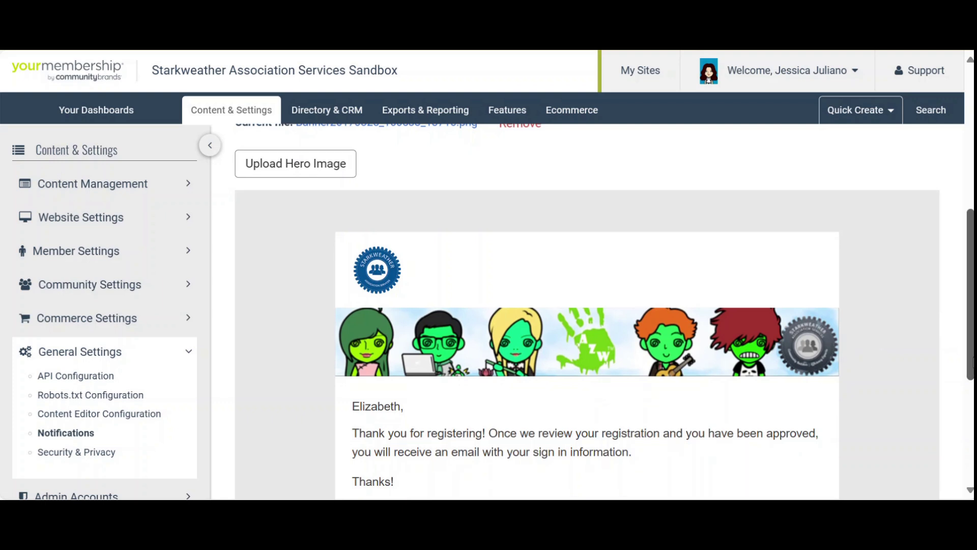
Cancel the unsaved logo change in the notification Style & Brand settings.
{"action": "scroll", "coordinate": [604, 310], "scroll_direction": "up", "scroll_amount": 3}
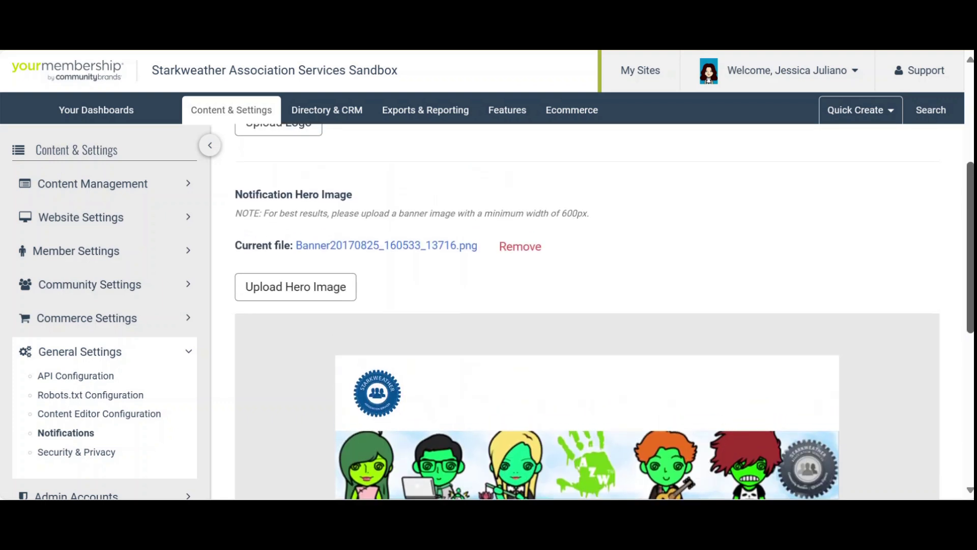
{"action": "scroll", "coordinate": [603, 311], "scroll_direction": "up", "scroll_amount": 5}
{"action": "scroll", "coordinate": [443, 311], "scroll_direction": "up", "scroll_amount": 1}
{"action": "scroll", "coordinate": [389, 339], "scroll_direction": "down", "scroll_amount": 15}
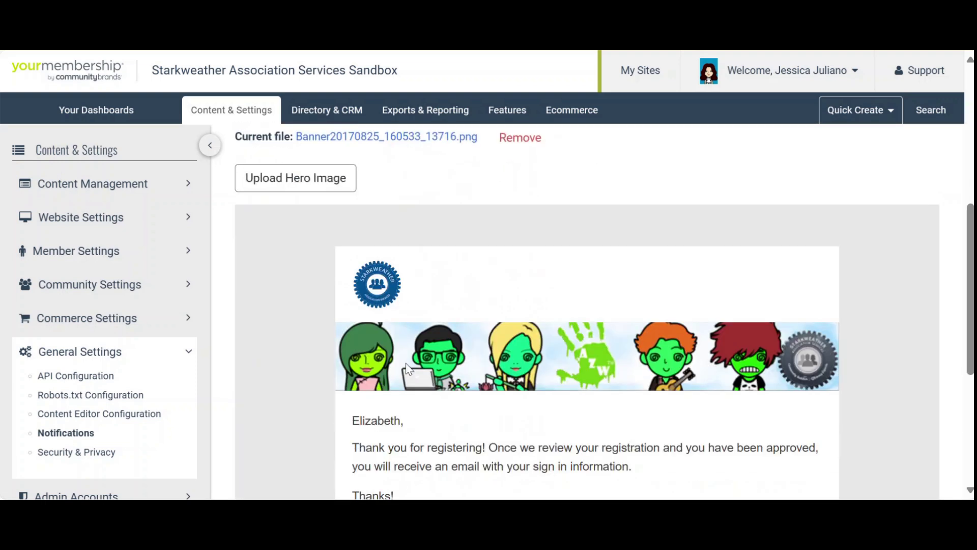
{"action": "left_click", "coordinate": [313, 405]}
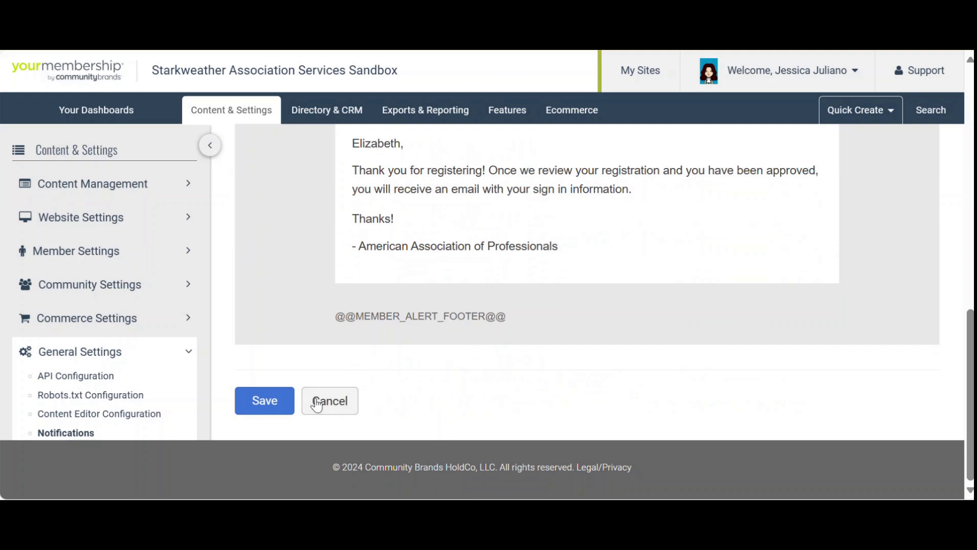
Open the notification Settings and view the validated sender choices for the default "From" address, keeping the current selection.
{"action": "scroll", "coordinate": [631, 326], "scroll_direction": "down", "scroll_amount": 2}
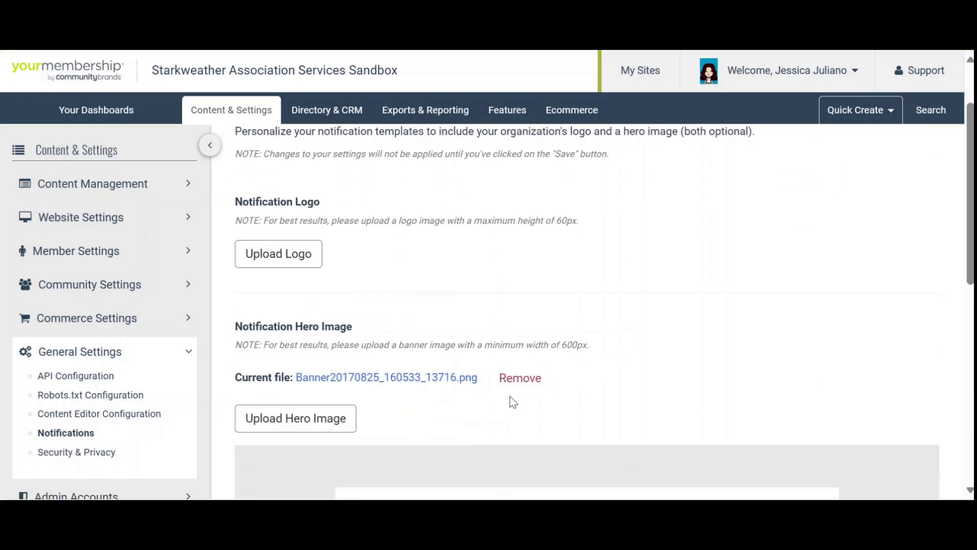
{"action": "scroll", "coordinate": [610, 377], "scroll_direction": "down", "scroll_amount": 4}
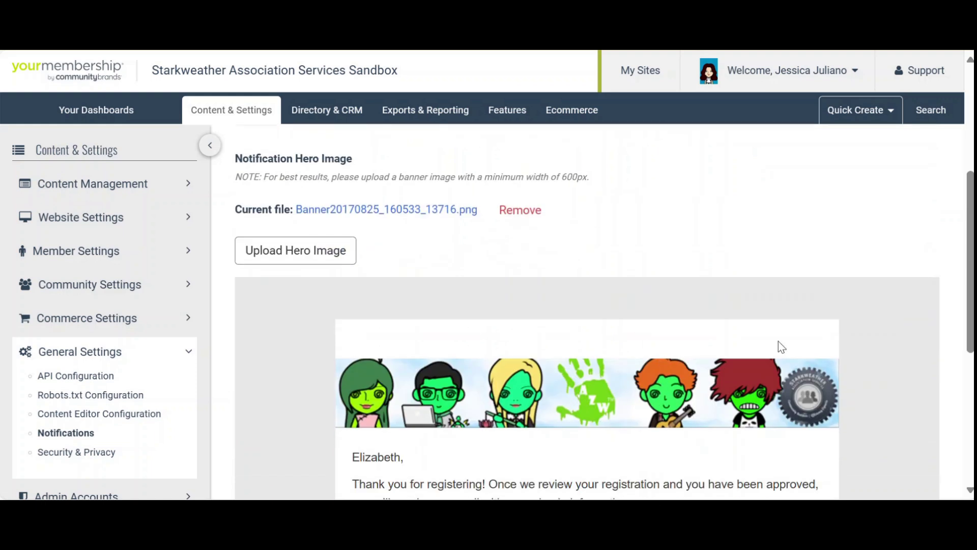
{"action": "scroll", "coordinate": [603, 318], "scroll_direction": "down", "scroll_amount": 1}
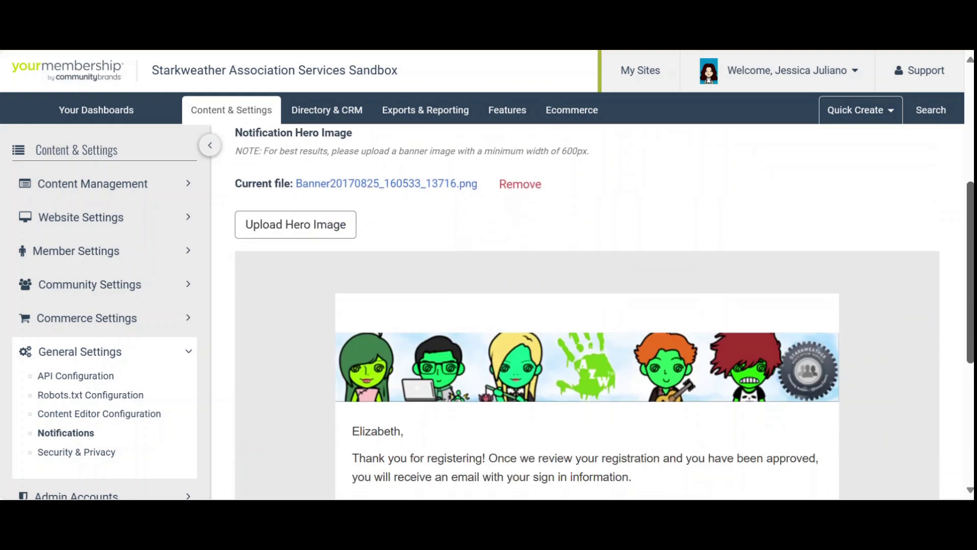
{"action": "scroll", "coordinate": [692, 325], "scroll_direction": "up", "scroll_amount": 5}
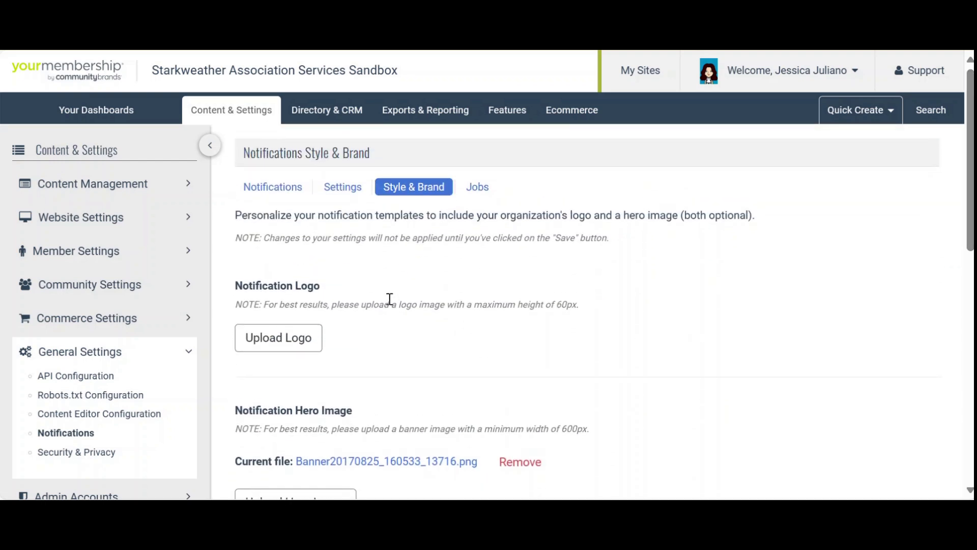
{"action": "left_click", "coordinate": [353, 196]}
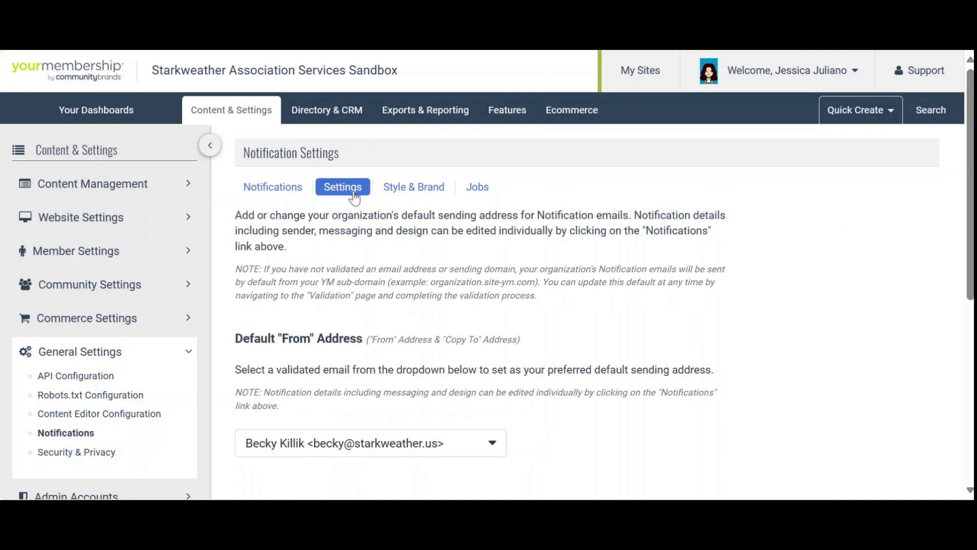
{"action": "scroll", "coordinate": [753, 298], "scroll_direction": "down", "scroll_amount": 2}
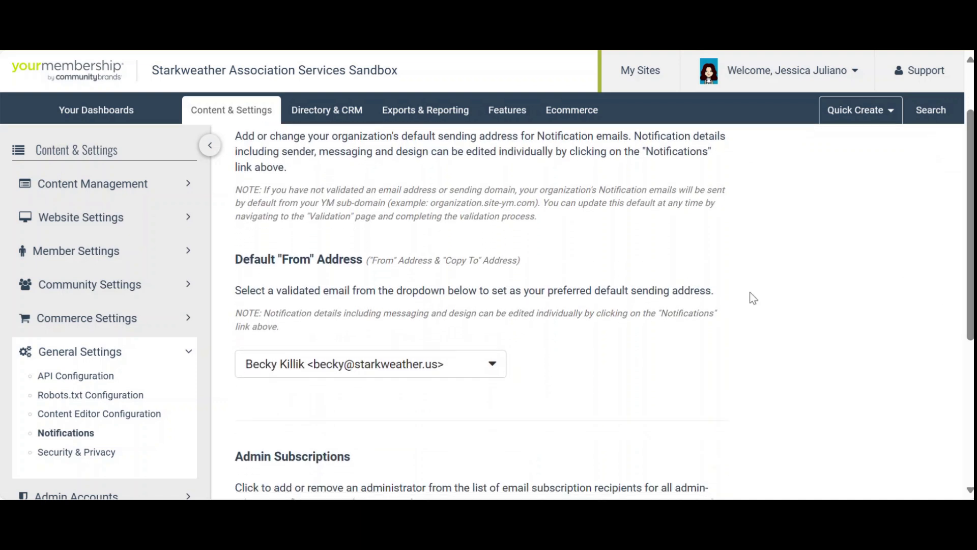
{"action": "left_click", "coordinate": [493, 373]}
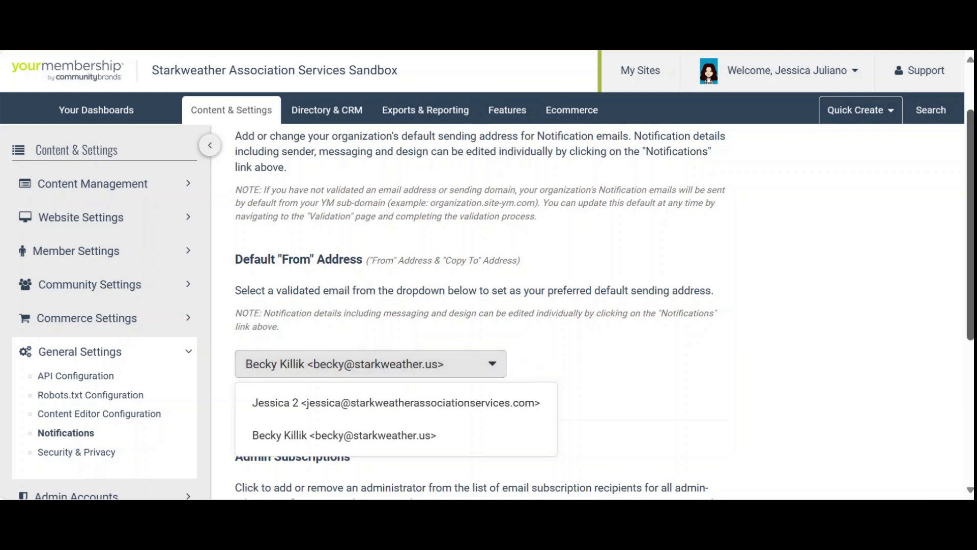
{"action": "scroll", "coordinate": [859, 296], "scroll_direction": "down", "scroll_amount": 2}
{"action": "left_click", "coordinate": [859, 296]}
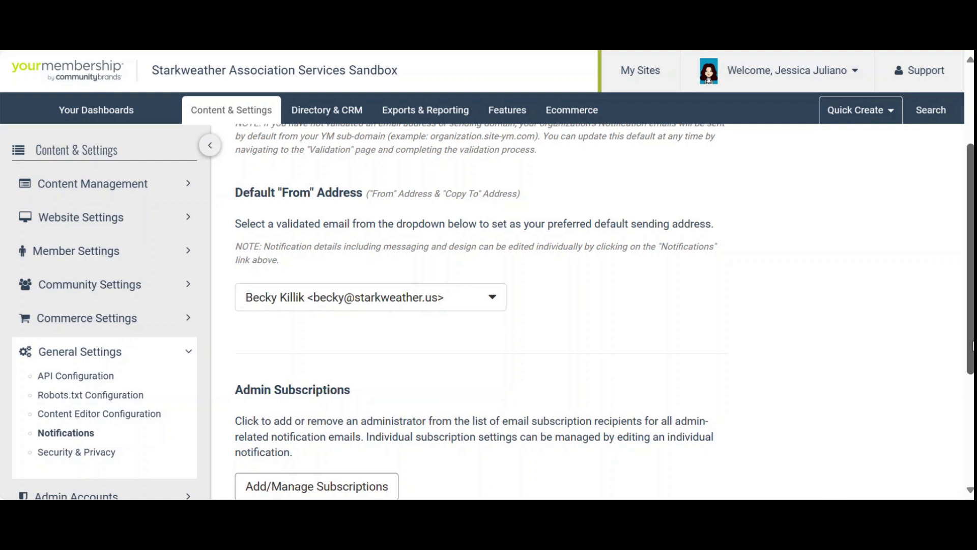
Open the Admin Subscriptions controls, pick an administrator from the list, and cancel without subscribing or unsubscribing anyone.
{"action": "scroll", "coordinate": [973, 346], "scroll_direction": "down", "scroll_amount": 3}
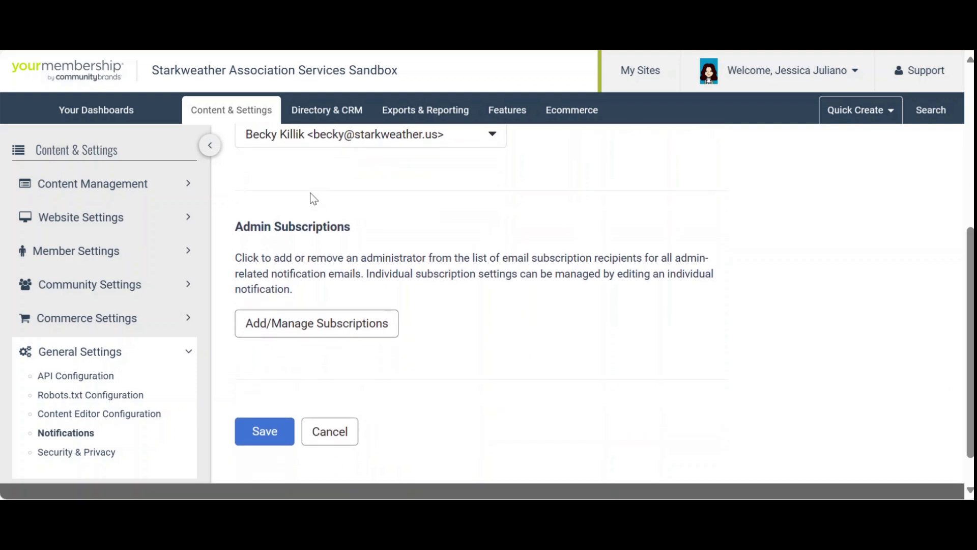
{"action": "left_click", "coordinate": [352, 335]}
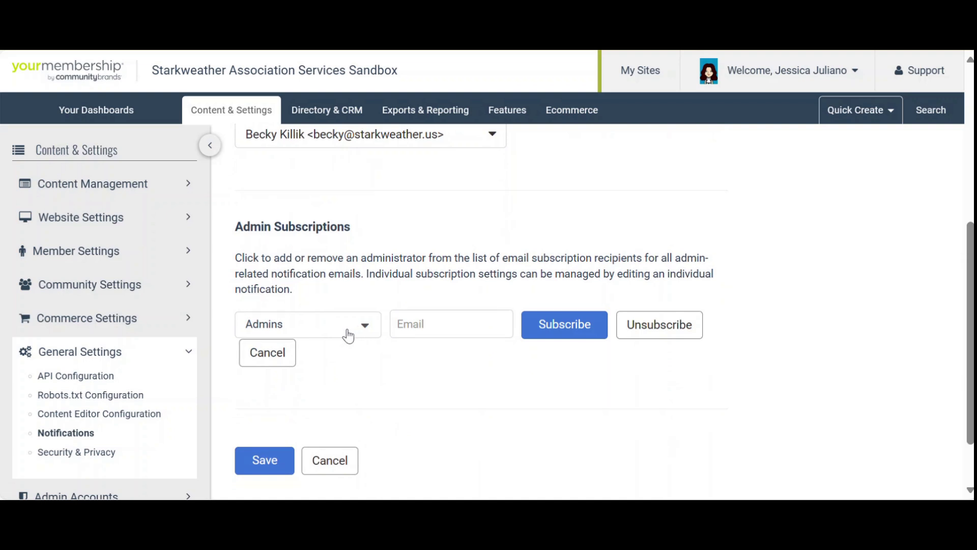
{"action": "left_click", "coordinate": [361, 333]}
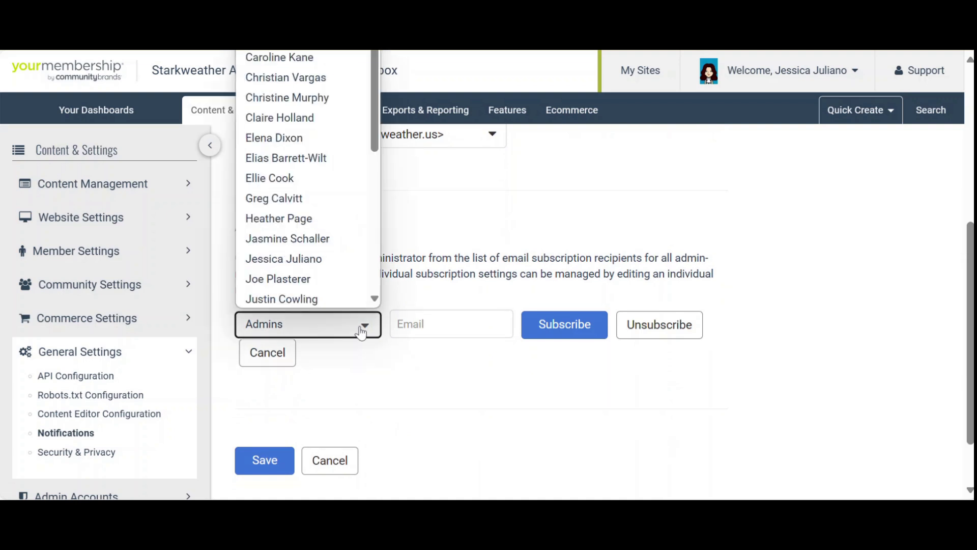
{"action": "left_click", "coordinate": [335, 277]}
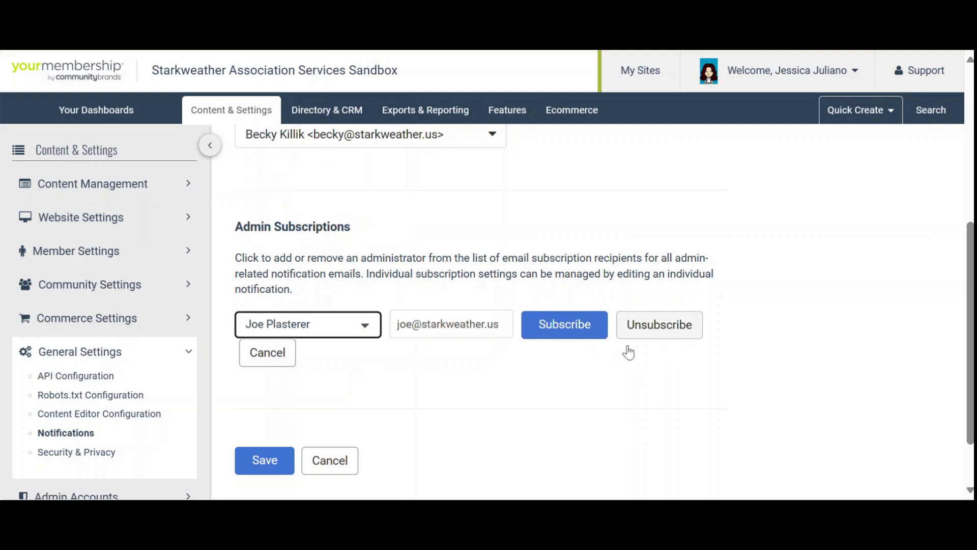
{"action": "left_click", "coordinate": [411, 379]}
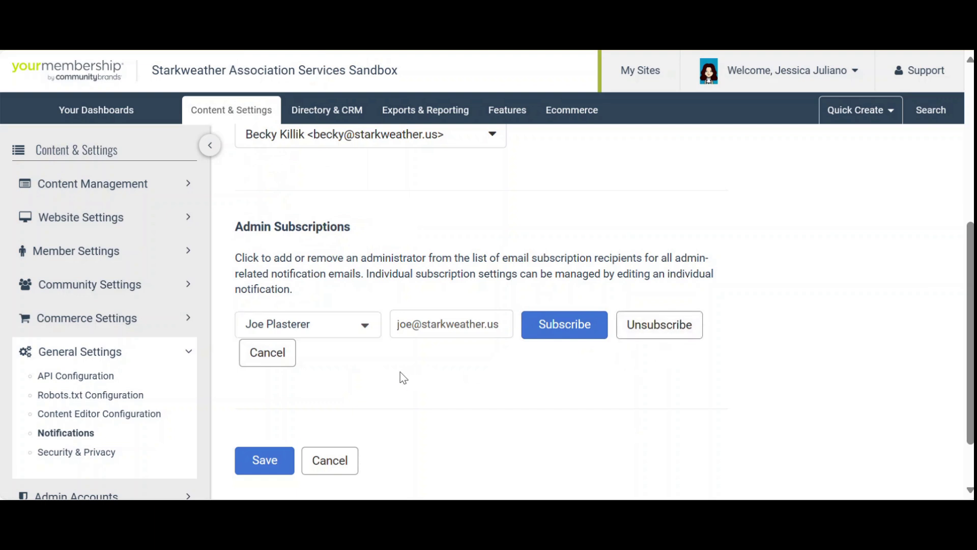
{"action": "left_click", "coordinate": [294, 361]}
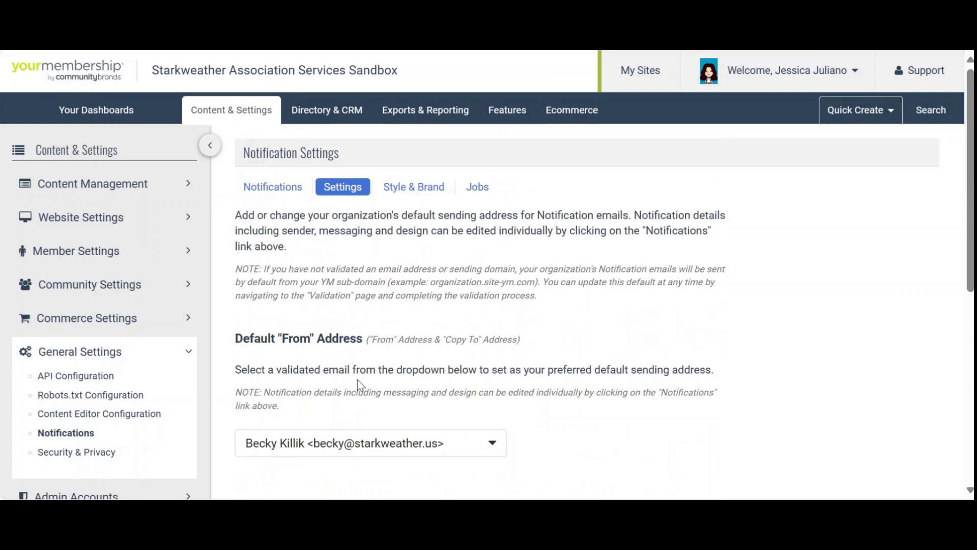
Return to the individual email notifications list and filter it to Administrator Alerts.
{"action": "left_click", "coordinate": [292, 190]}
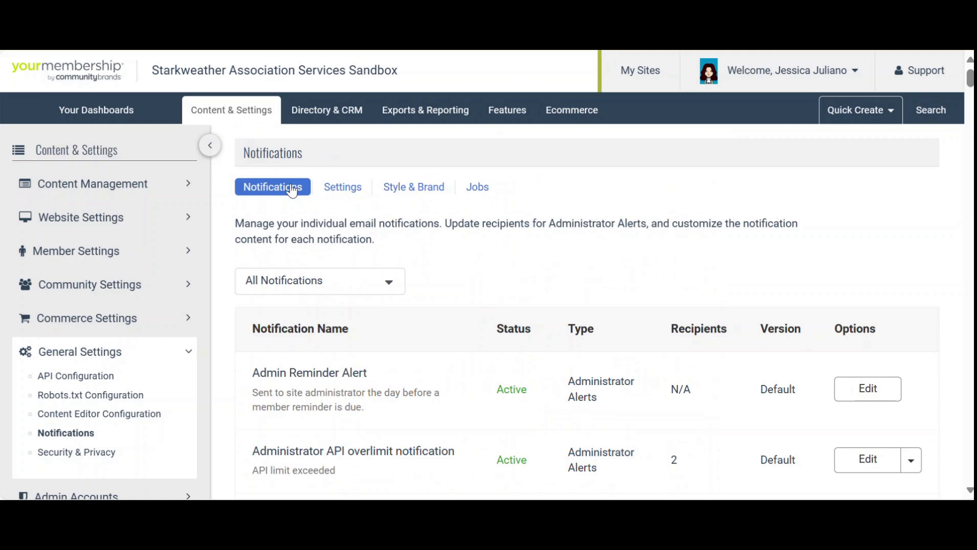
{"action": "left_click", "coordinate": [388, 280]}
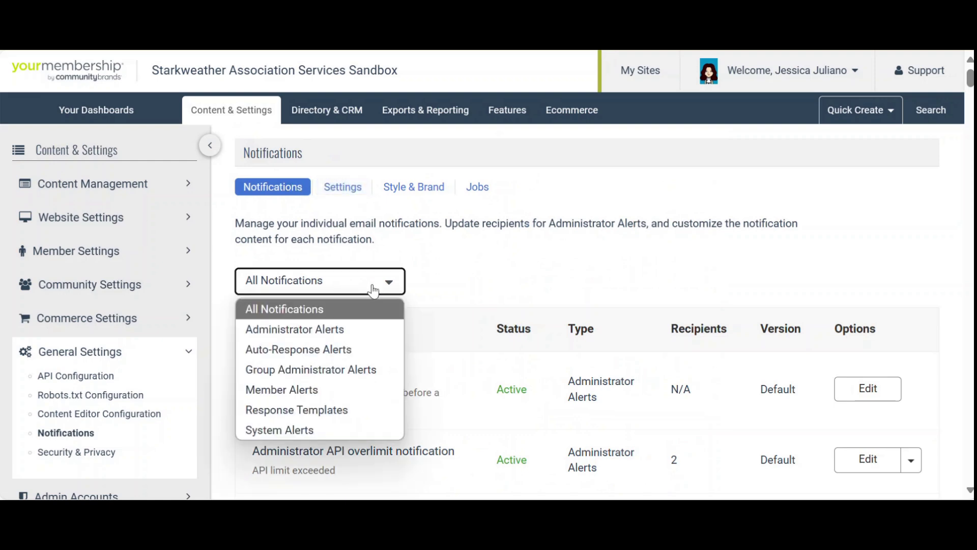
{"action": "left_click", "coordinate": [363, 333]}
Open the Certification Completed notification for editing and review its default "From" address options, subject and email body.
{"action": "scroll", "coordinate": [499, 325], "scroll_direction": "down", "scroll_amount": 5}
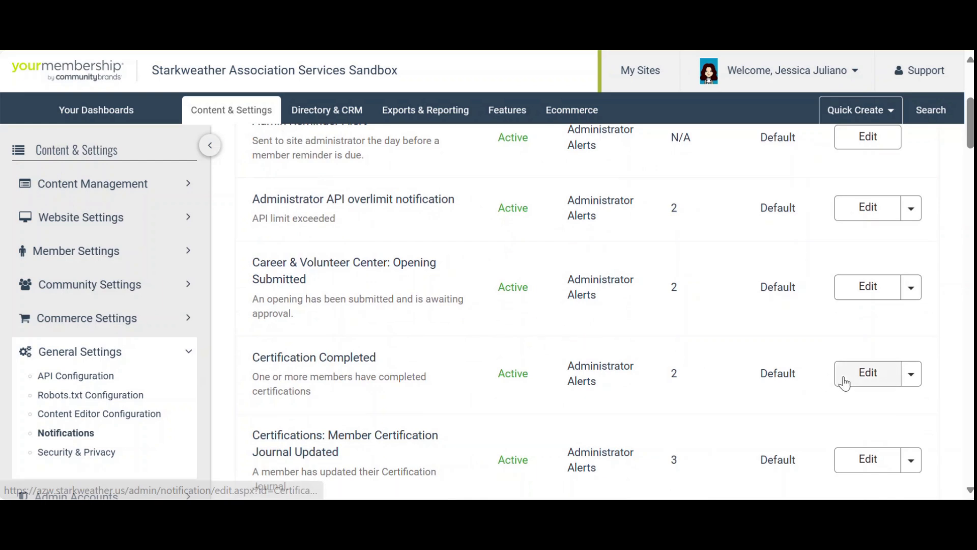
{"action": "left_click", "coordinate": [873, 382]}
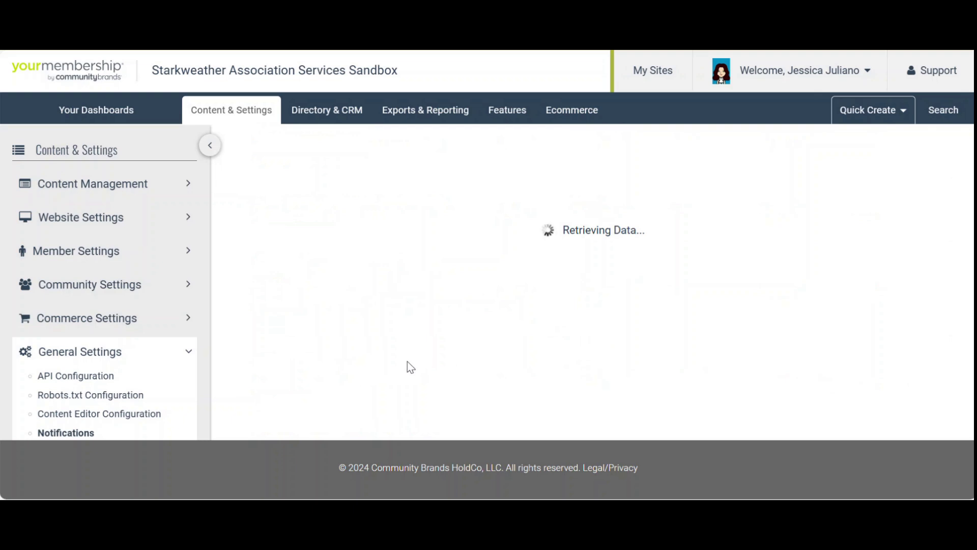
{"action": "scroll", "coordinate": [739, 340], "scroll_direction": "down", "scroll_amount": 3}
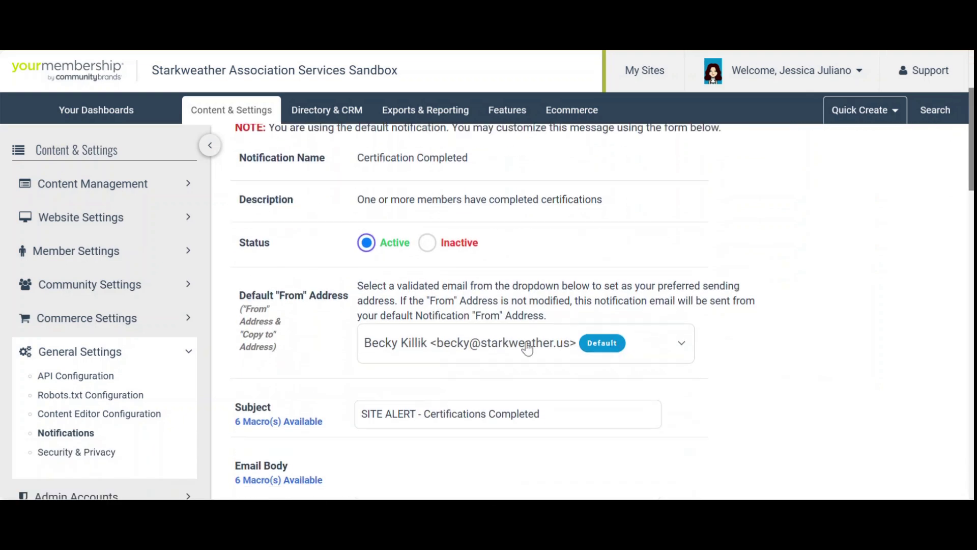
{"action": "left_click", "coordinate": [527, 349]}
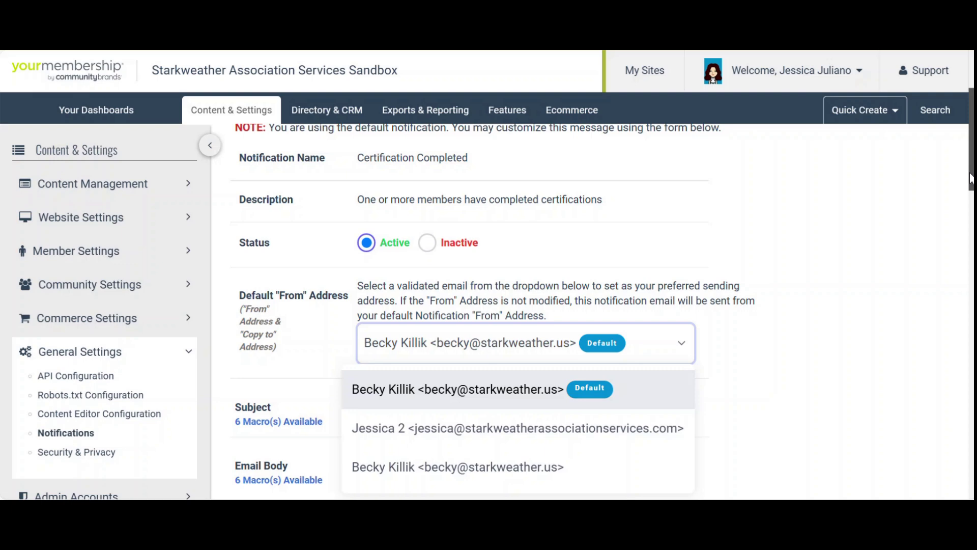
{"action": "left_click_drag", "start_coordinate": [970, 178], "coordinate": [970, 185]}
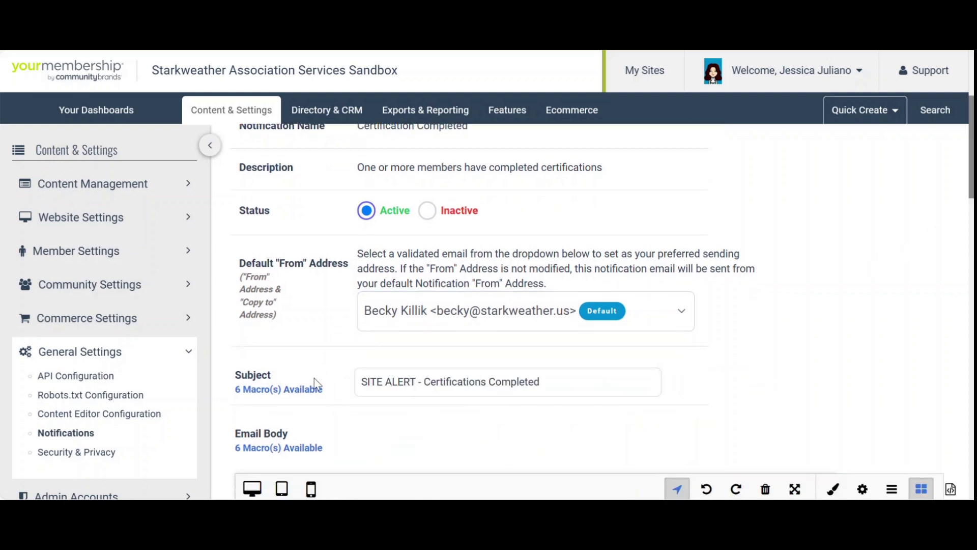
{"action": "left_click_drag", "start_coordinate": [970, 147], "coordinate": [971, 221]}
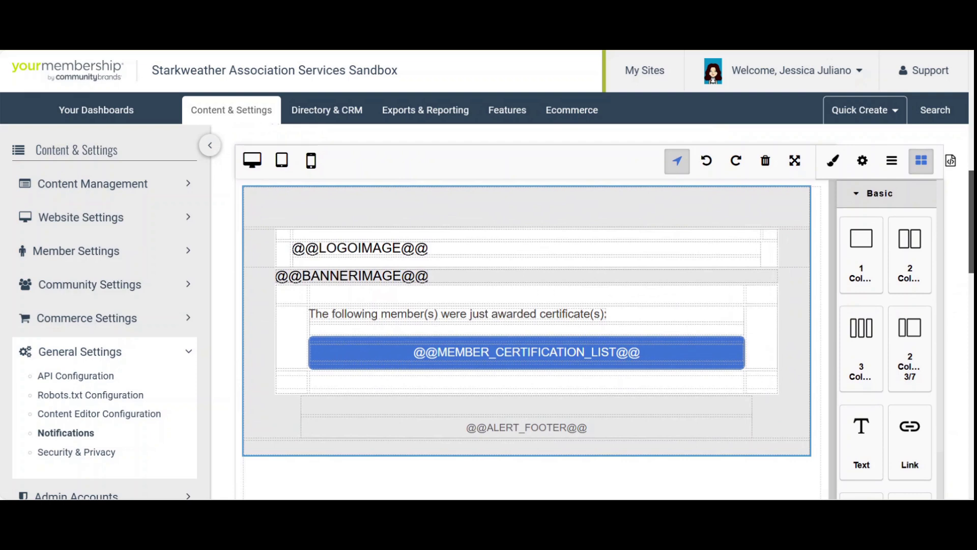
Look over the rest of the Certification Completed email body and return to the Administrator Alerts list without changing the notification.
{"action": "scroll", "coordinate": [527, 305], "scroll_direction": "down", "scroll_amount": 3}
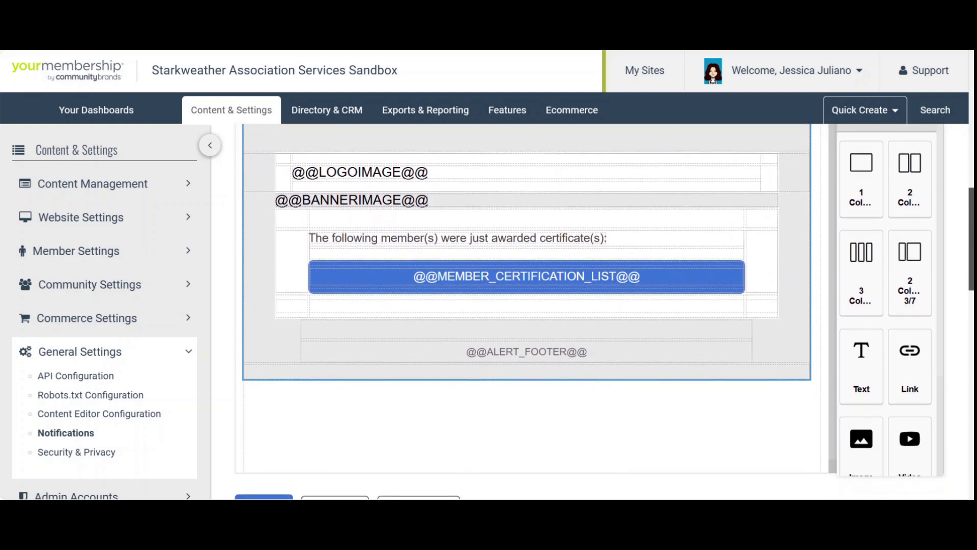
{"action": "scroll", "coordinate": [527, 305], "scroll_direction": "up", "scroll_amount": 6}
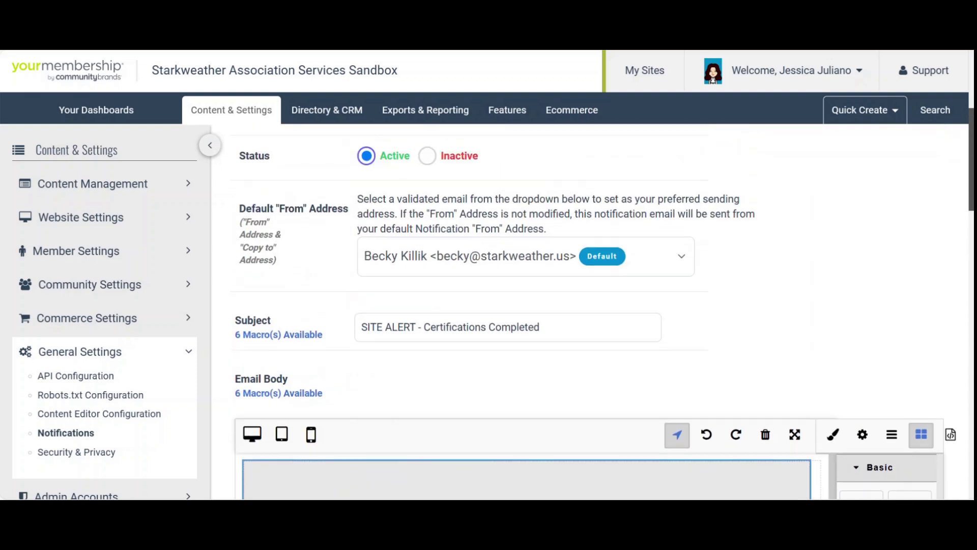
{"action": "key", "text": "alt+Left"}
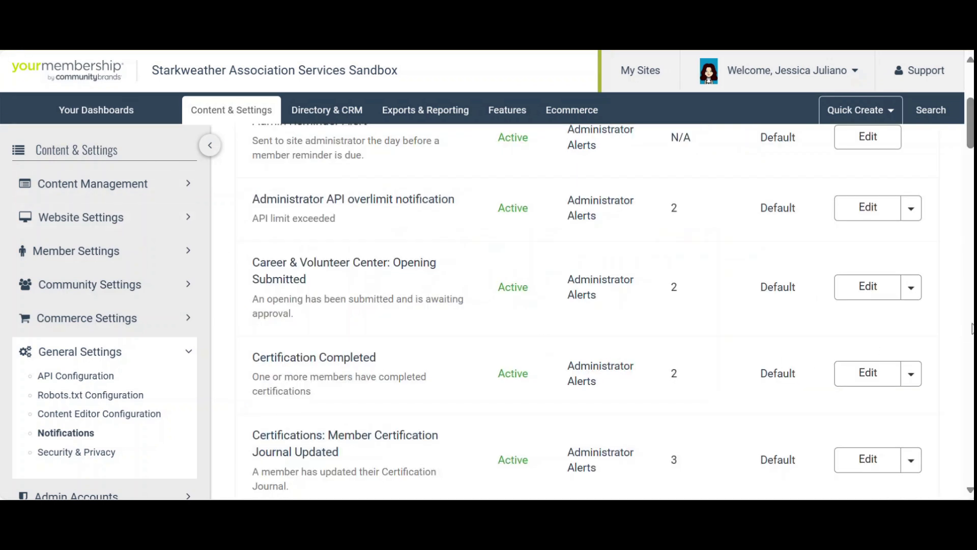
Open the recipients of the Certification Completed notification and choose an available site admin to fill in the email to add.
{"action": "left_click", "coordinate": [911, 373]}
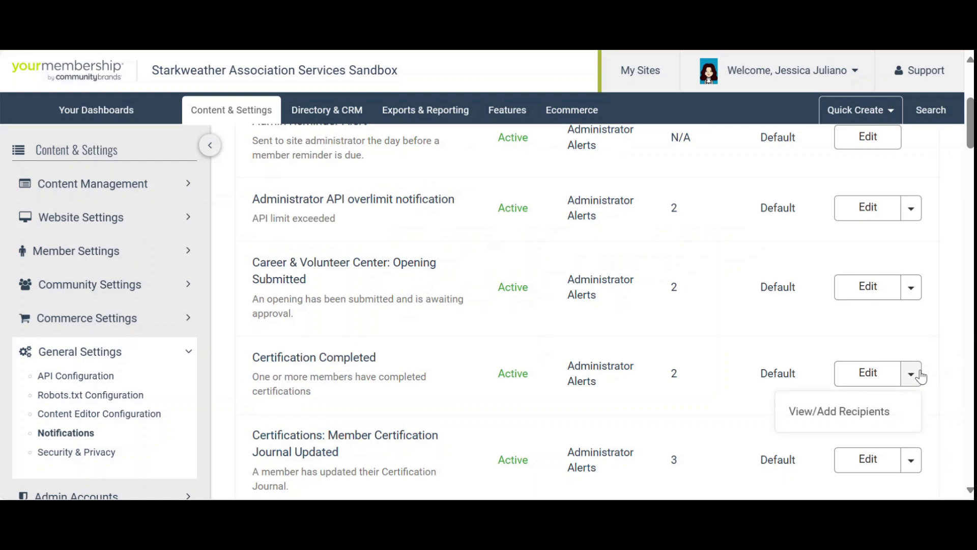
{"action": "left_click", "coordinate": [855, 415]}
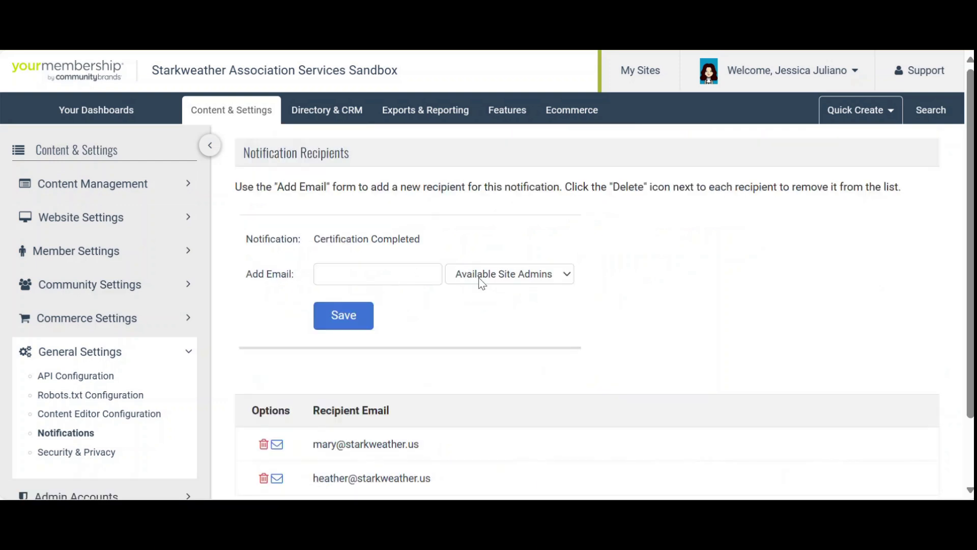
{"action": "left_click", "coordinate": [489, 274]}
{"action": "scroll", "coordinate": [491, 261], "scroll_direction": "down", "scroll_amount": 1}
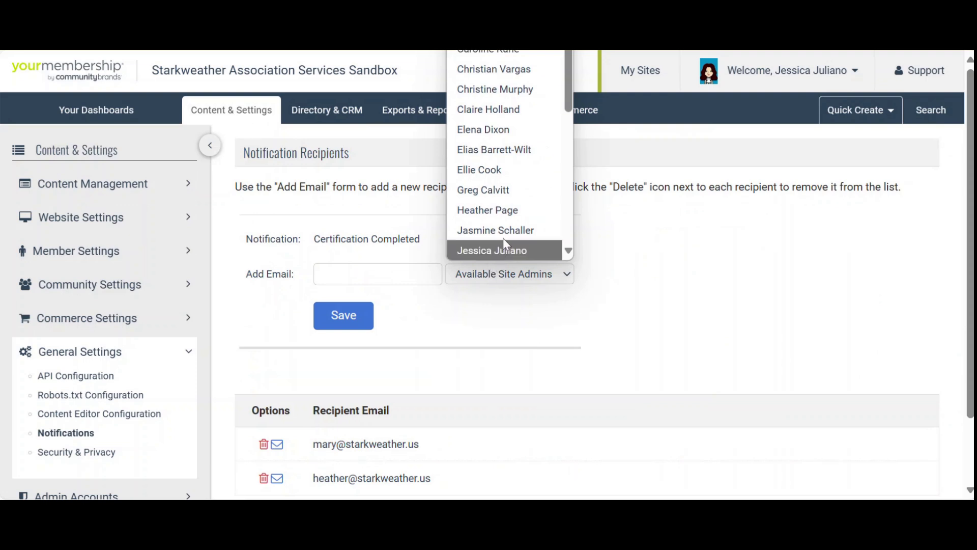
{"action": "left_click", "coordinate": [499, 219]}
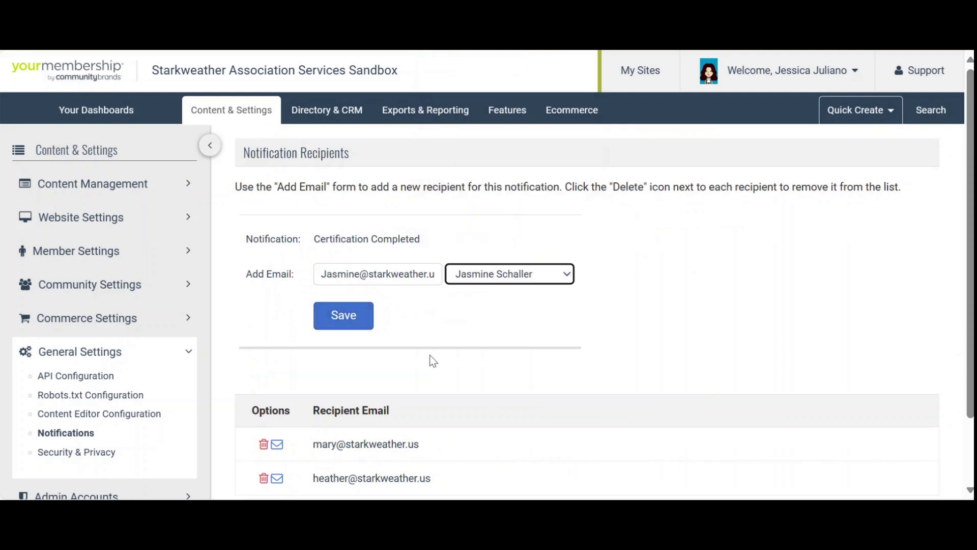
Review the notification's existing recipients and their options, and return to the start of the Administrator Alerts list without saving the new recipient.
{"action": "scroll", "coordinate": [437, 363], "scroll_direction": "down", "scroll_amount": 2}
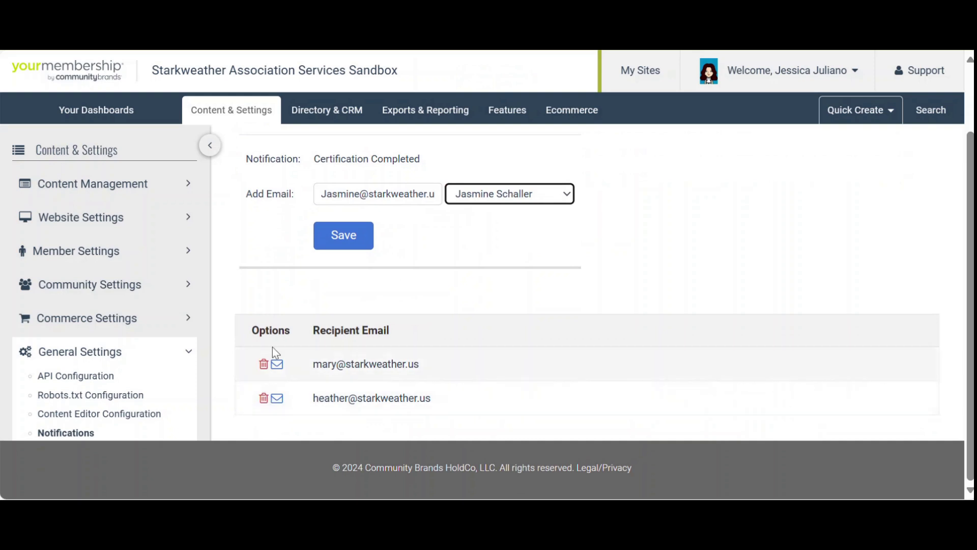
{"action": "left_click", "coordinate": [639, 233]}
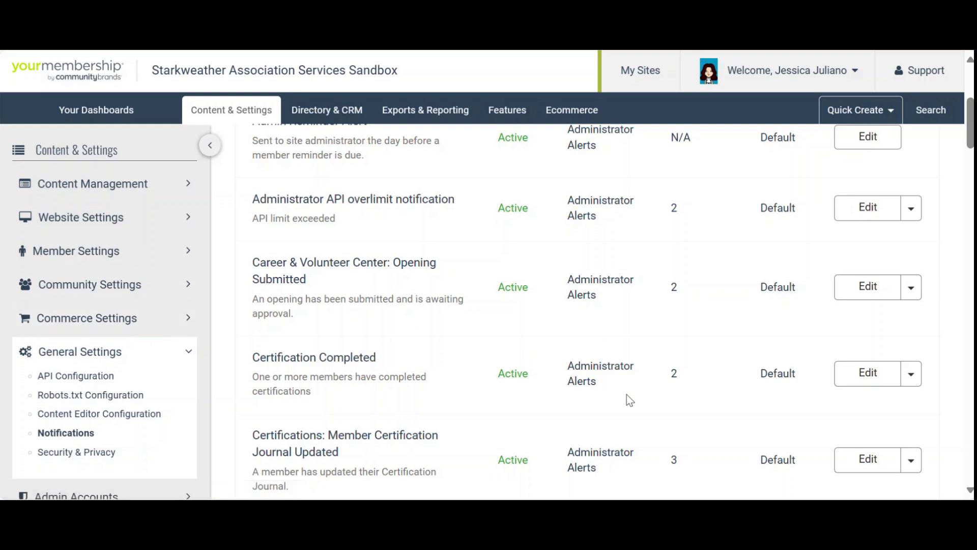
{"action": "scroll", "coordinate": [652, 407], "scroll_direction": "up", "scroll_amount": 5}
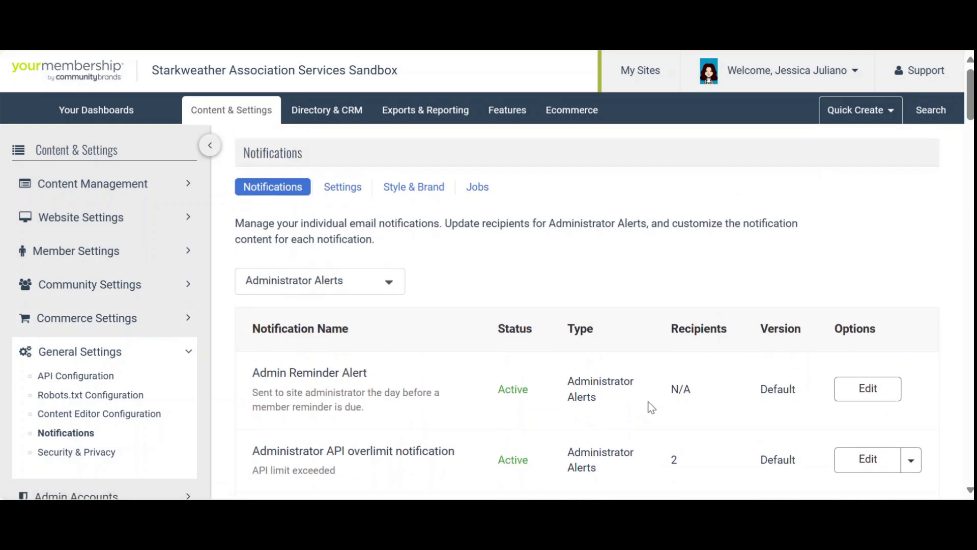